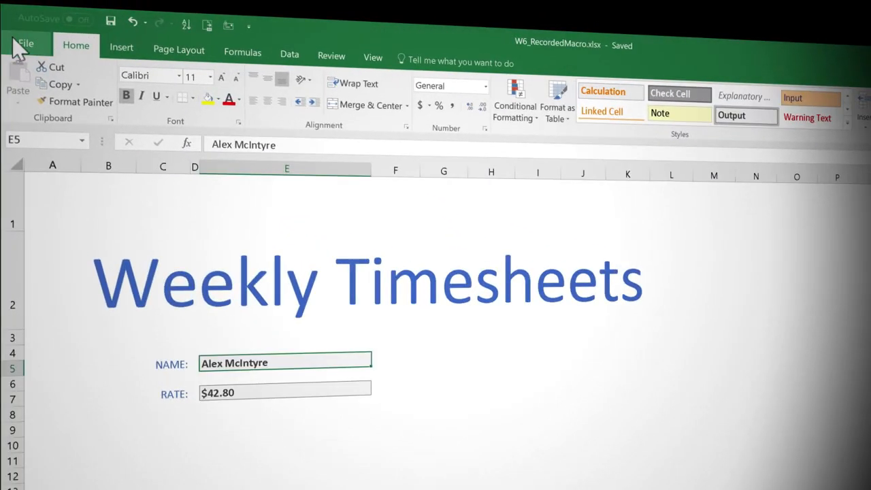
Step: Customize the ribbon to show the Developer tab among the main tabs
click(15, 41)
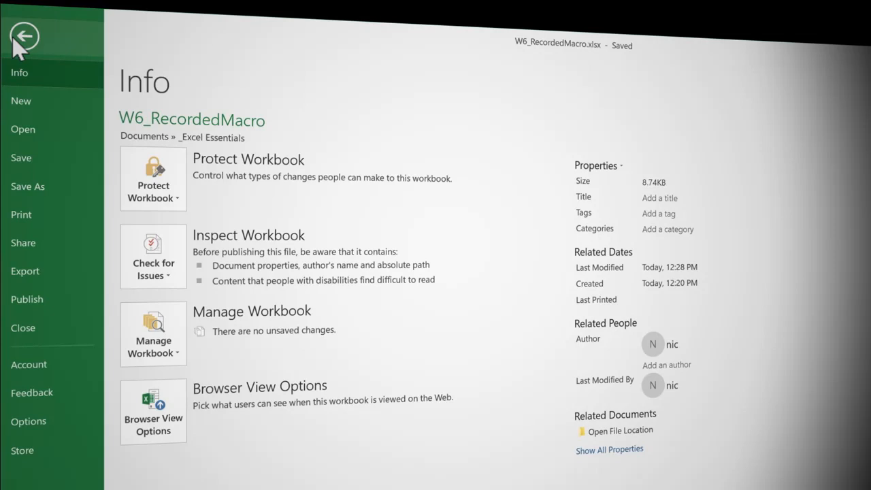
click(51, 421)
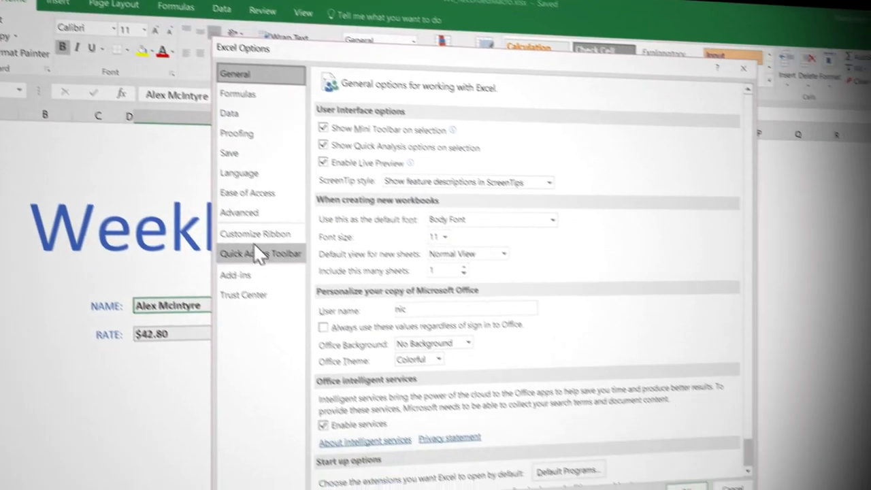
click(269, 233)
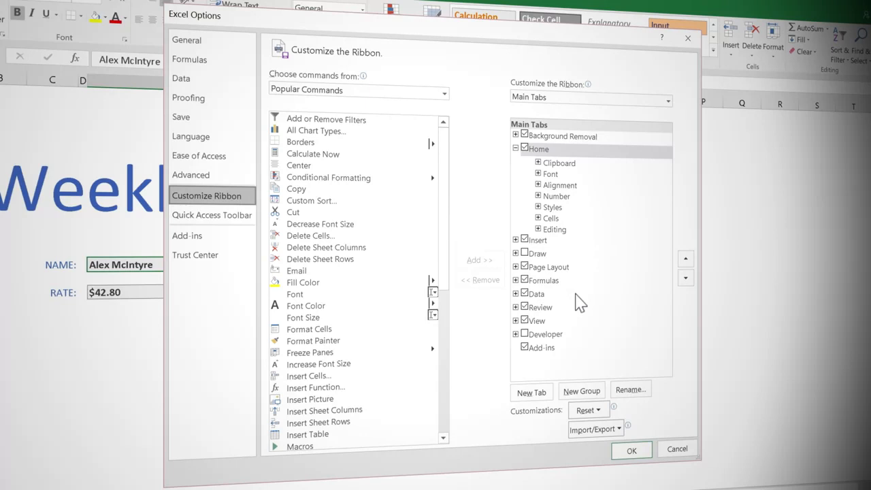
click(525, 335)
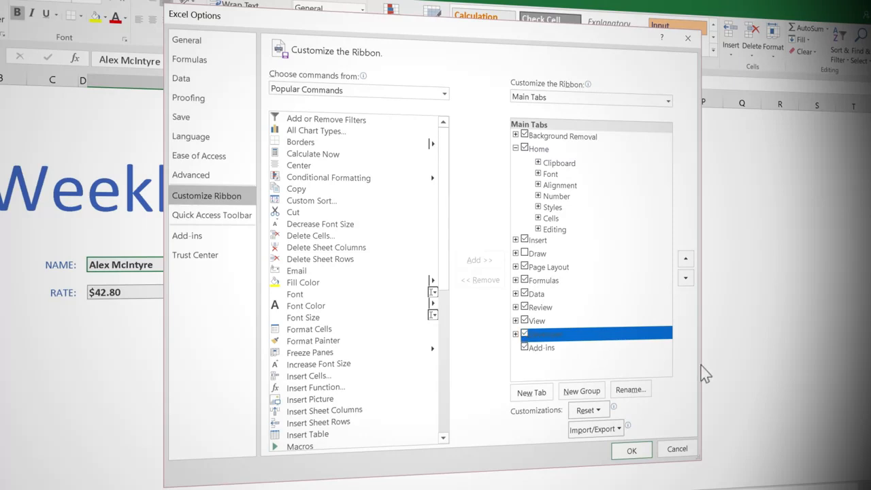
click(640, 452)
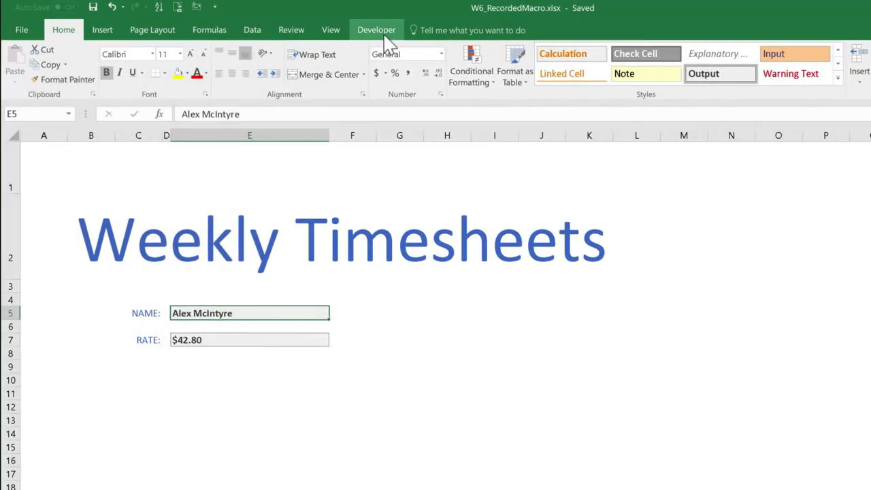
Step: Start recording a macro named Create_Timesheet with the assigned shortcut Ctrl+Shift+T, stored in This Workbook
click(380, 34)
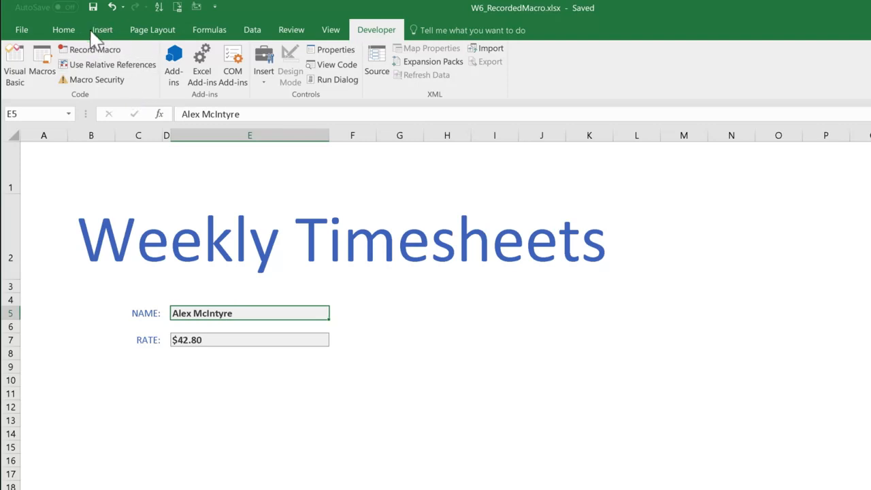
click(92, 51)
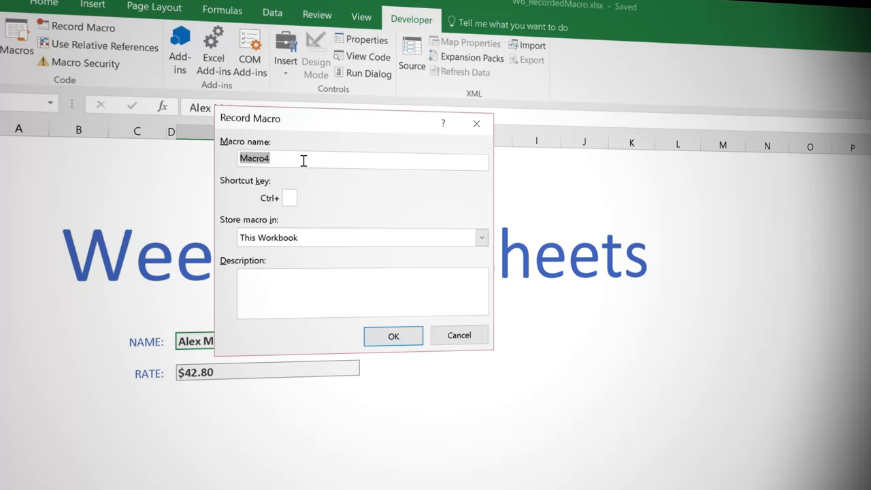
text(Create_Timesheet)
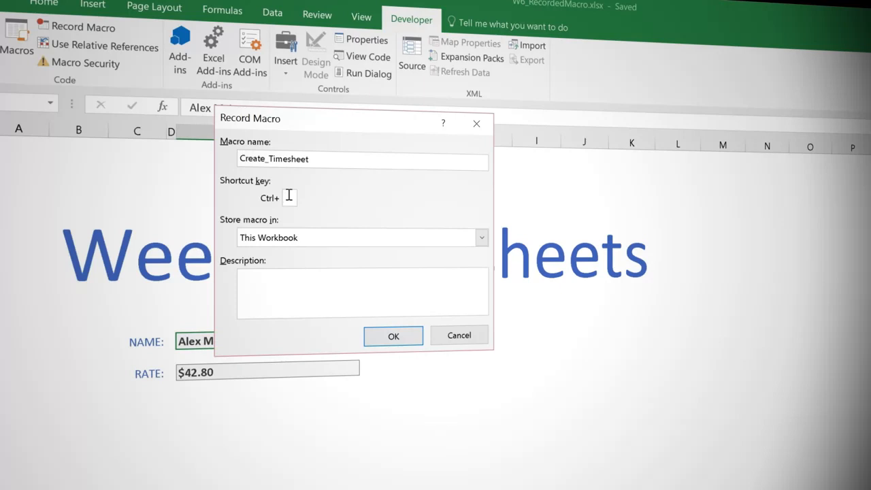
text(T)
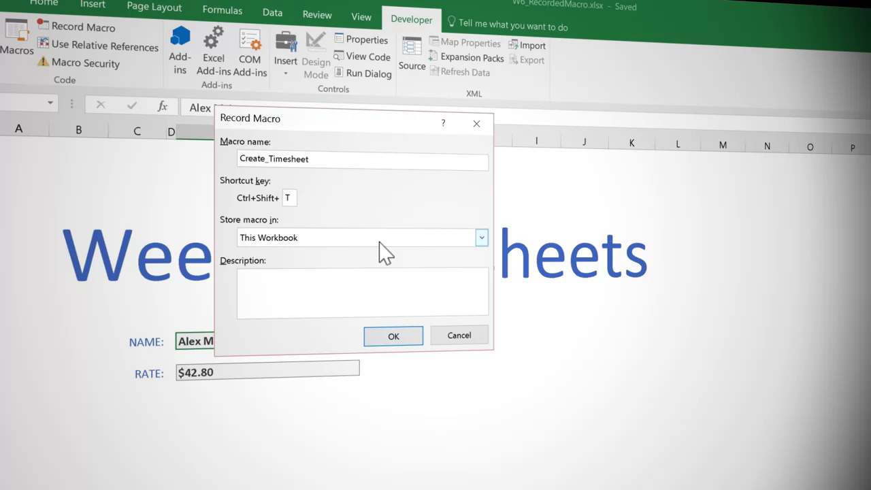
click(481, 238)
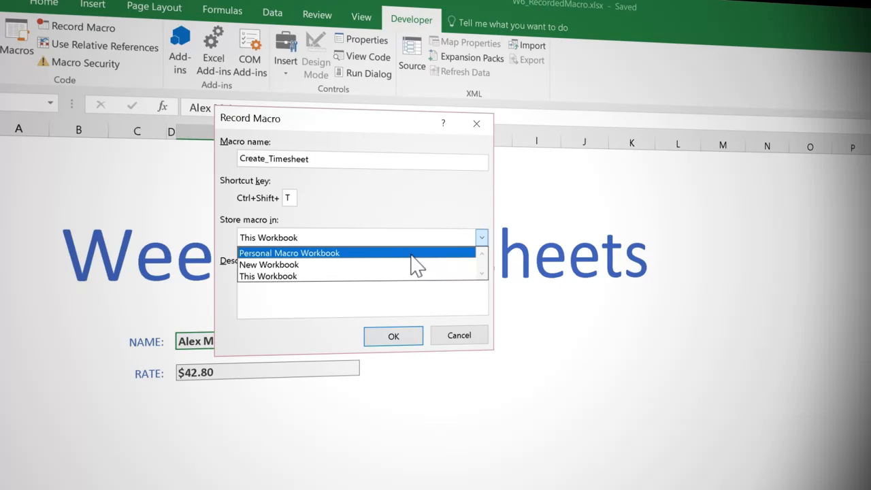
click(340, 240)
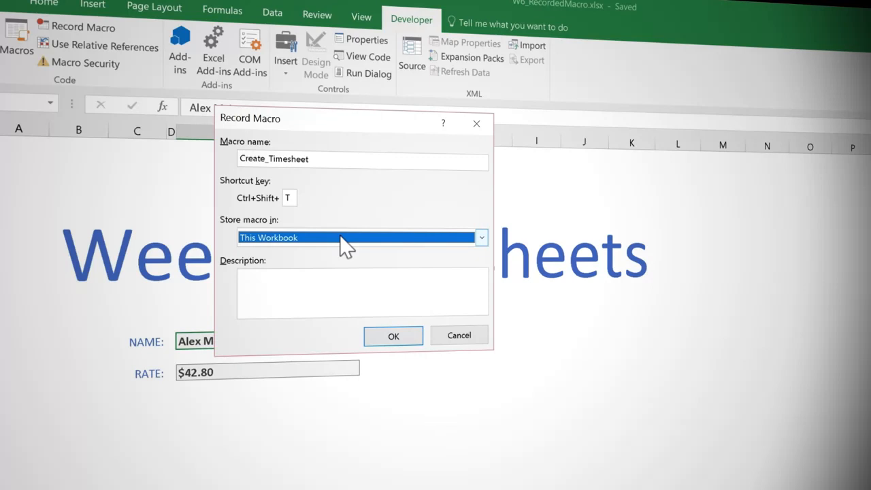
click(405, 344)
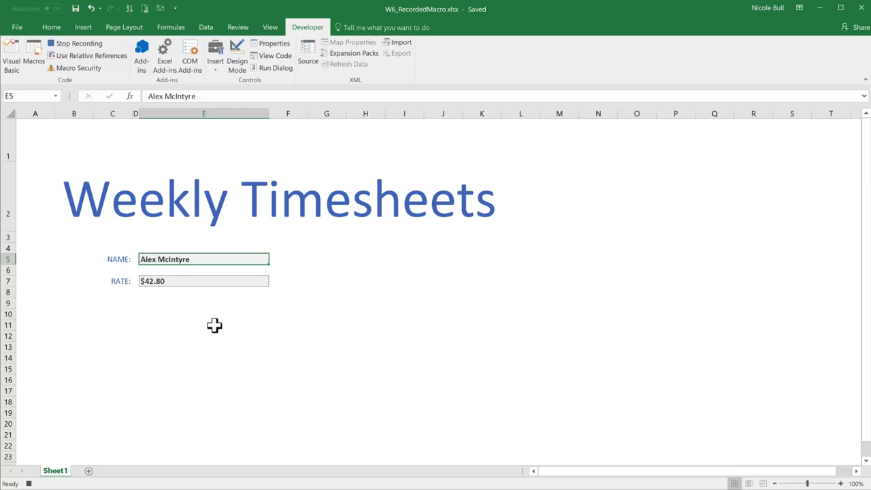
Step: Add a new worksheet and enter the title "Weekly Timesheet" in cell A1
click(89, 470)
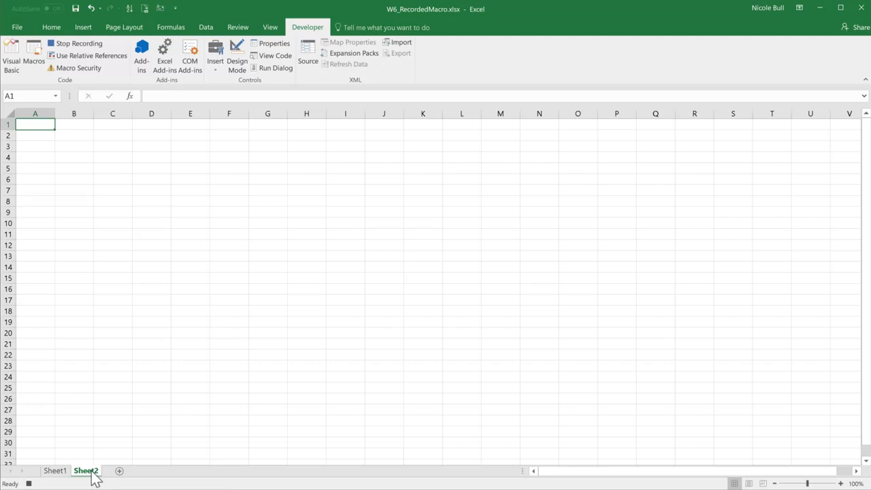
text(Weekl)
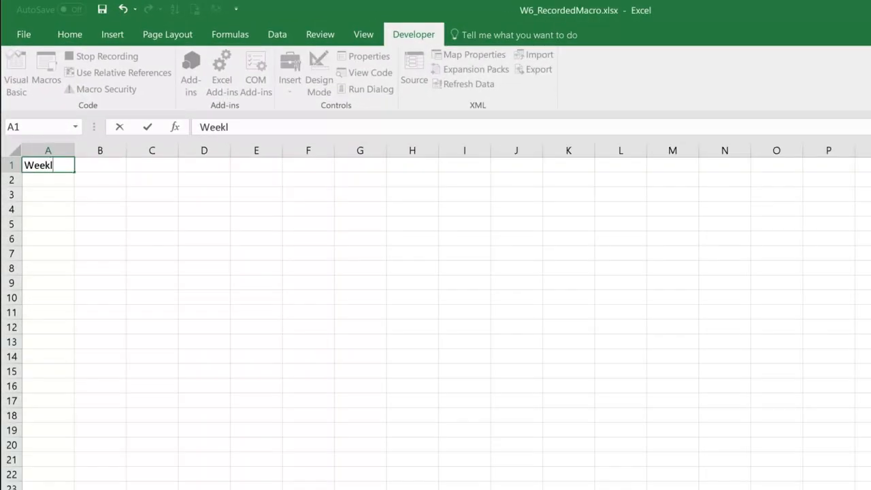
text(y Timesheet)
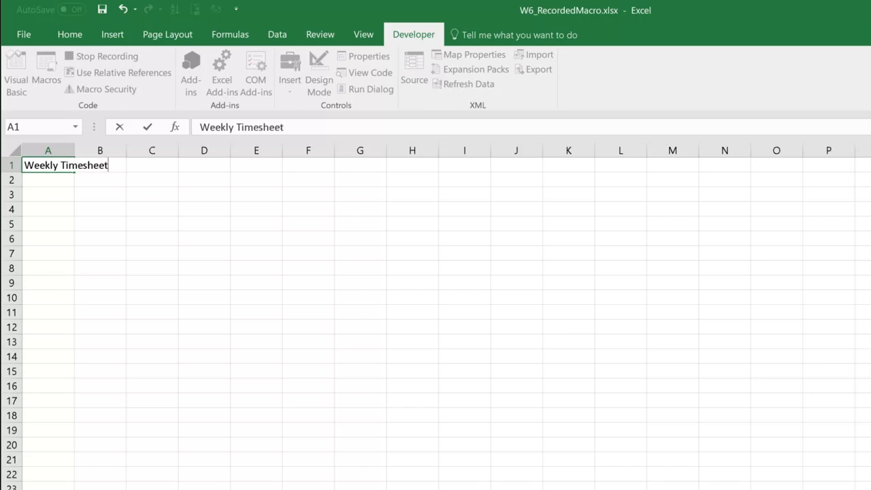
key(Return)
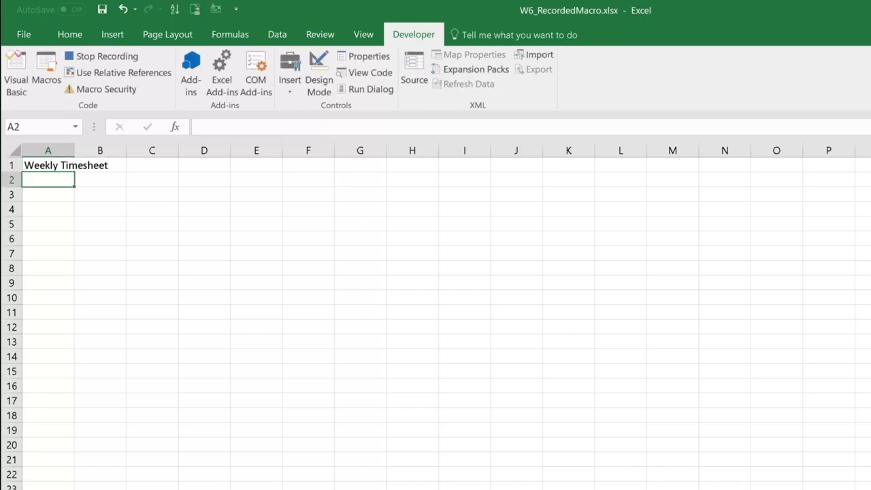
Step: Enter the label "Week Commencing:" in cell A2, leaving row 3 blank
text(Week )
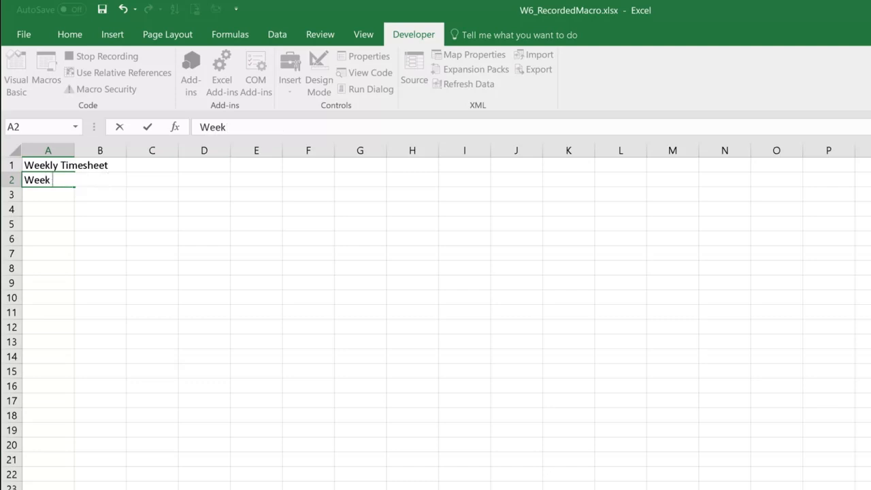
text(Commencing:)
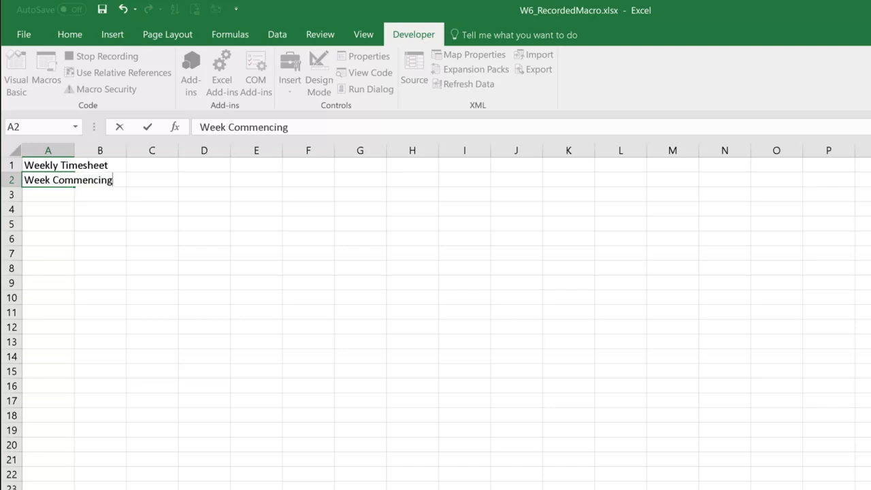
key(Return)
key(Return)
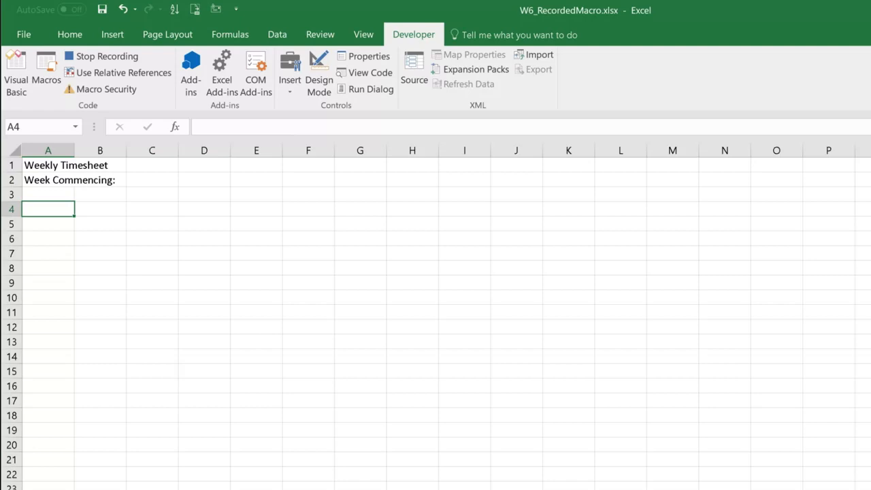
Step: Enter the column headings Day, Hours and Total in cells A4 to C4
text(Day)
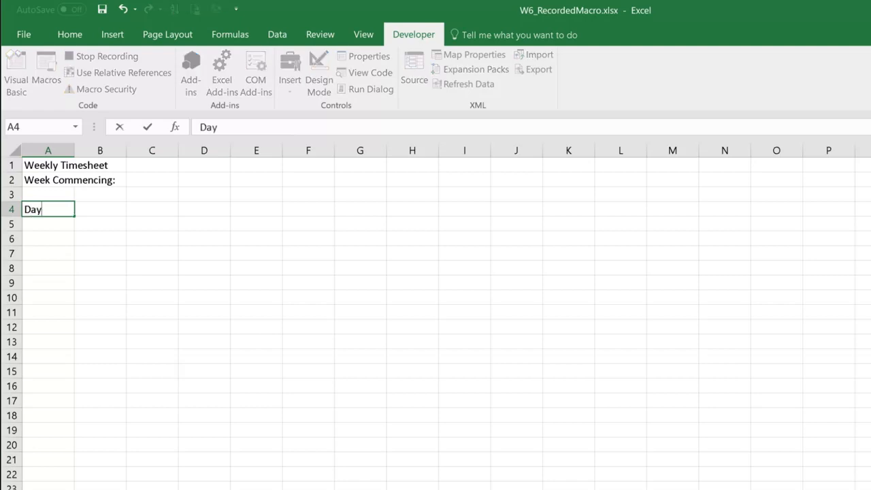
key(Tab)
text(Hours)
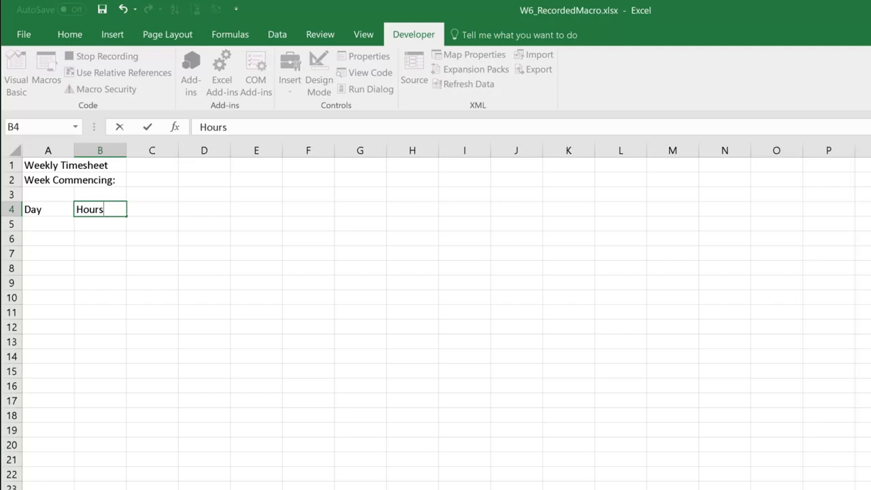
key(Tab)
text(Total)
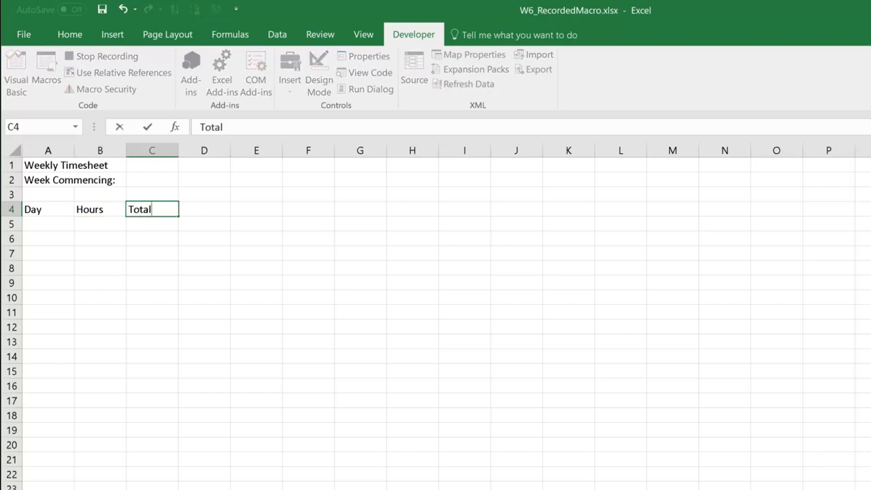
key(Return)
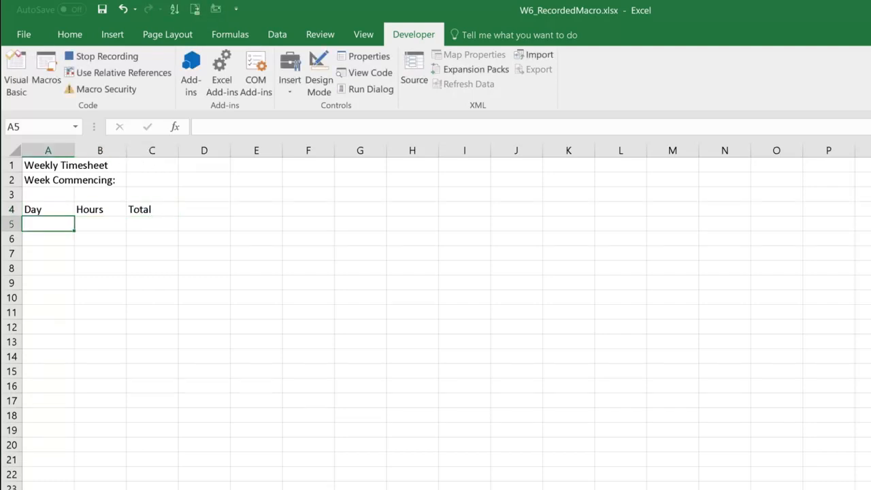
Step: Fill cells A5 to A11 with the weekdays Mon to Sun and enter the label Total in A12
text(Mon)
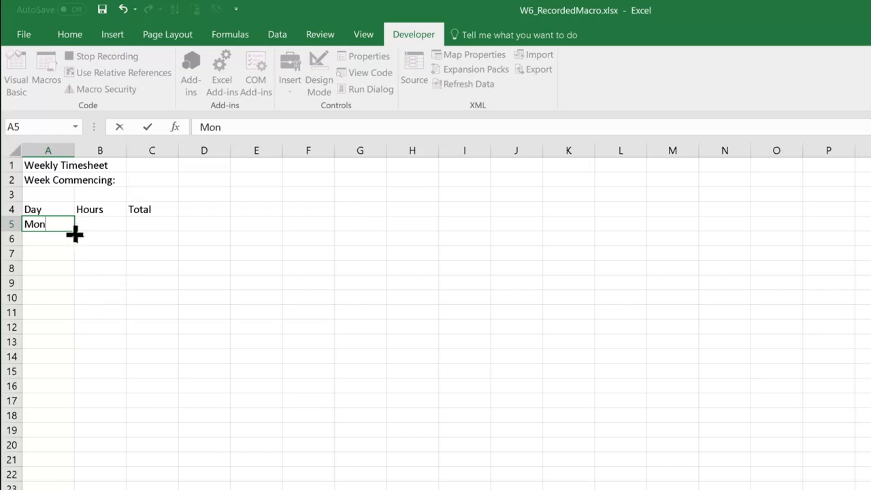
drag(75, 234, 66, 317)
click(48, 327)
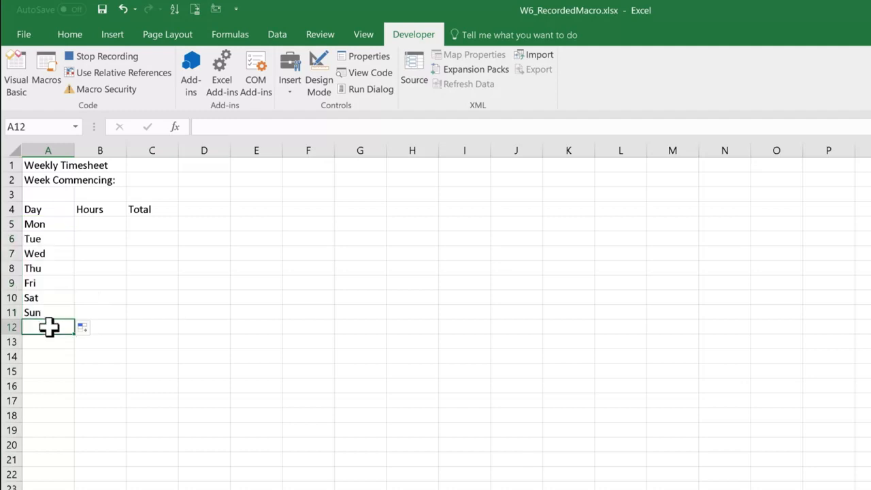
text(Total)
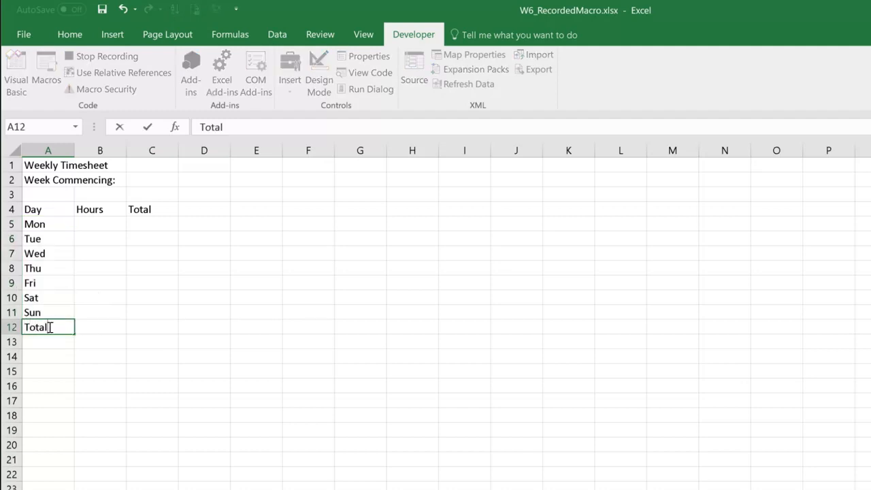
key(Tab)
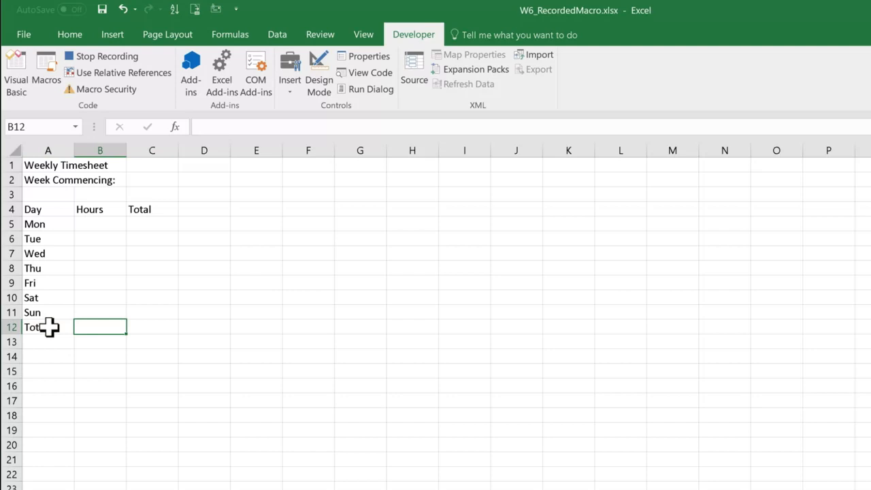
Step: Begin an IF formula in cell C5 with the test OR(A5="Sat",A5="Sun")
click(161, 227)
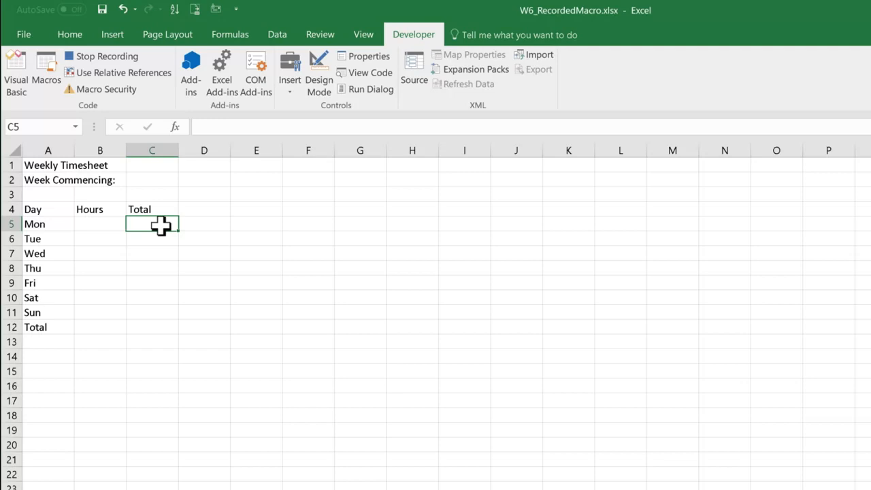
text(=if)
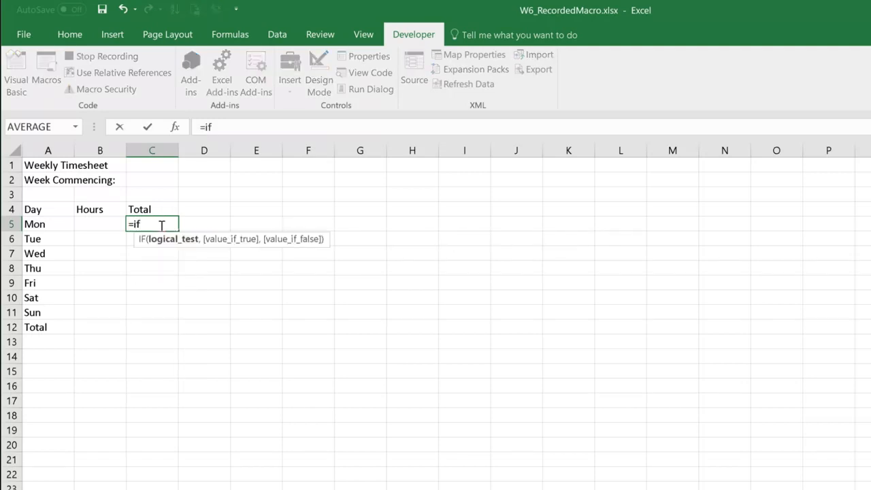
key(Tab)
text(or()
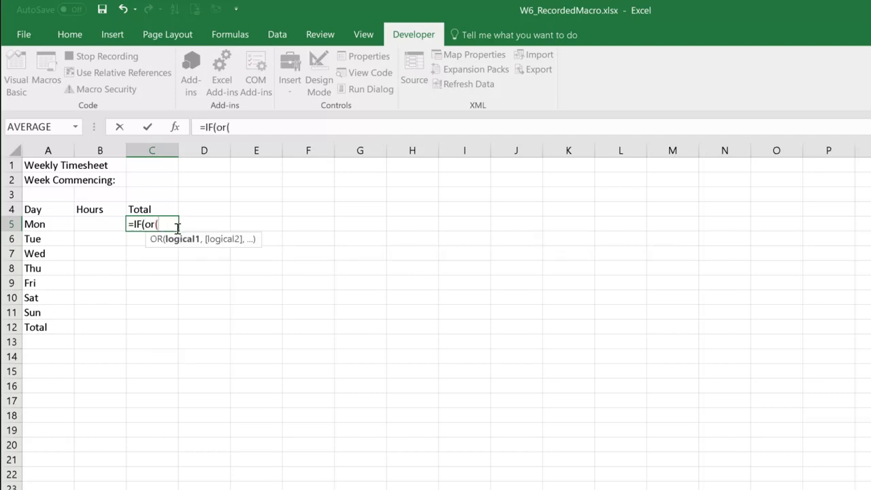
click(54, 226)
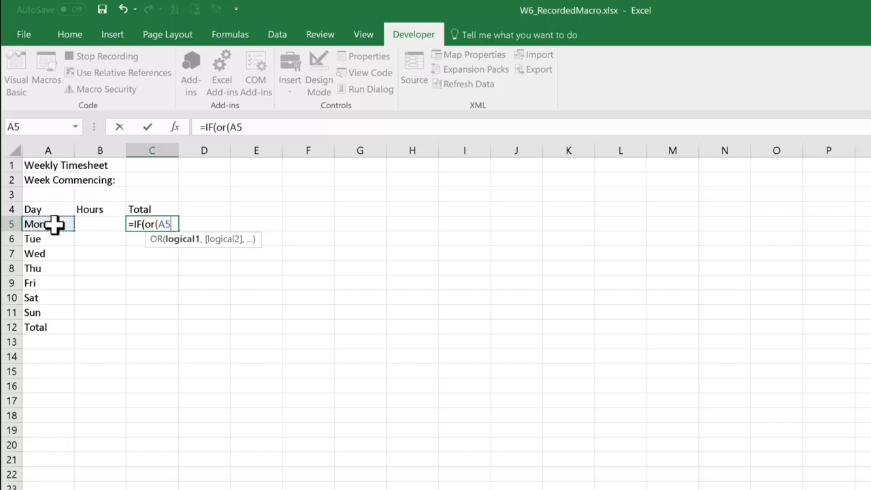
text(="Sat",)
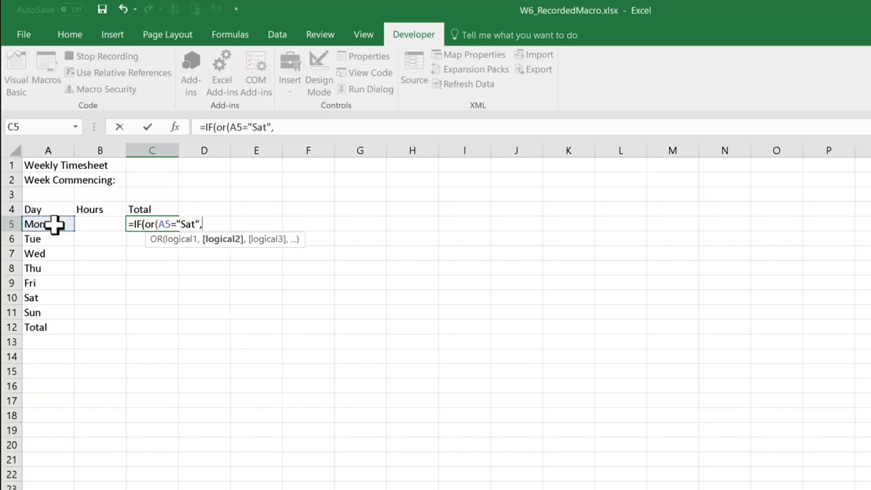
click(33, 224)
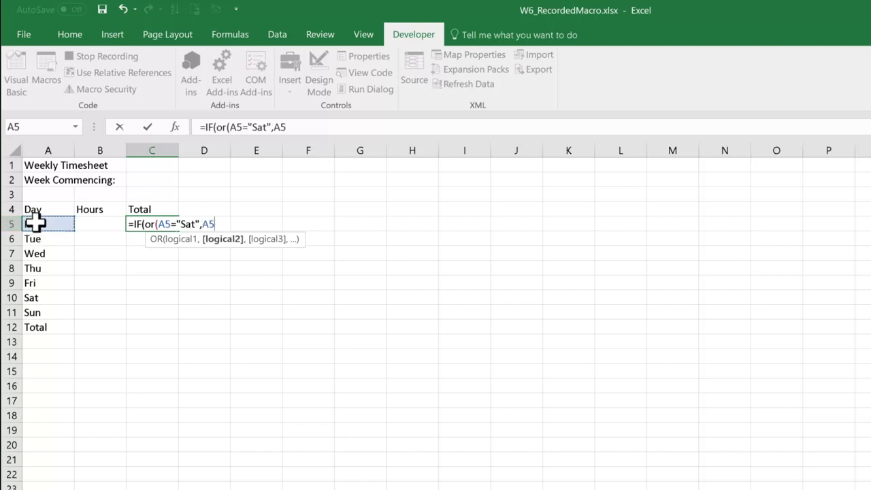
text(="Su)
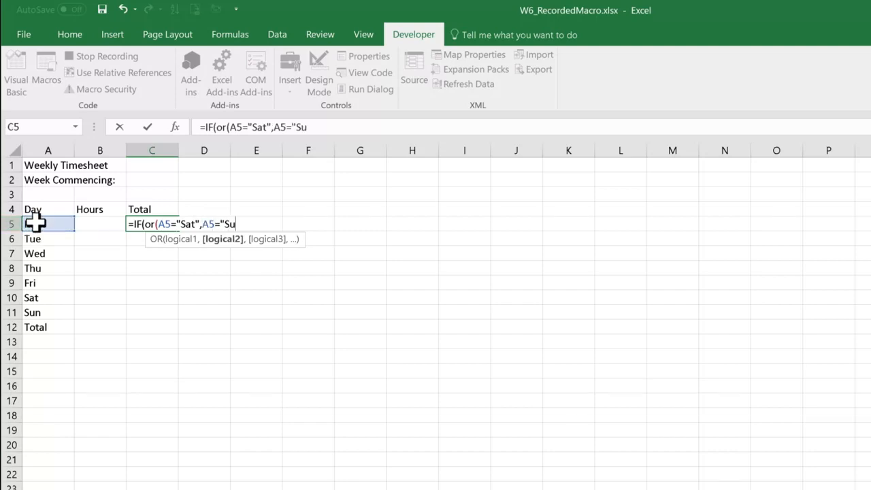
text(n"),)
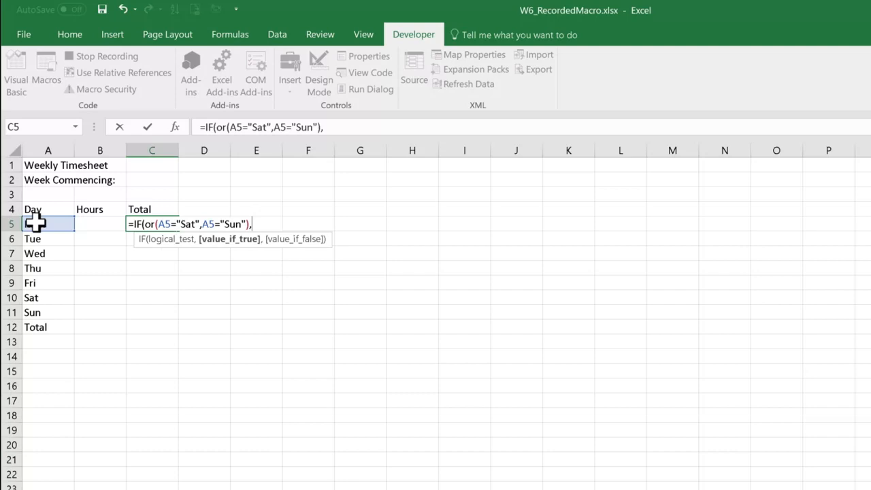
Step: Add B5*Rate_Hourly*1.5 as the value if true in the C5 IF formula
click(93, 229)
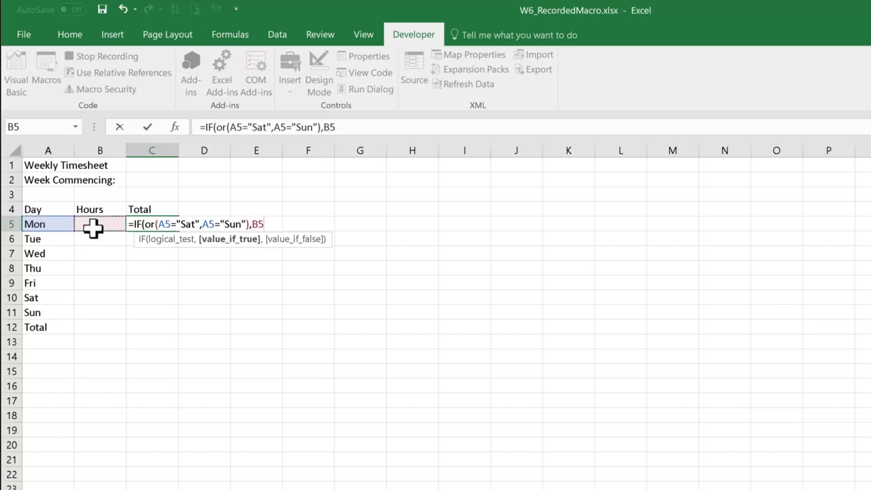
text(*ra)
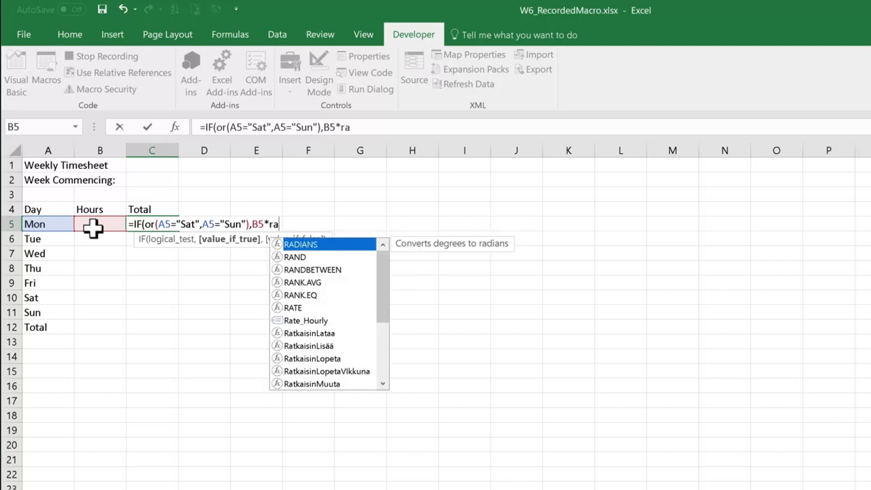
double_click(300, 321)
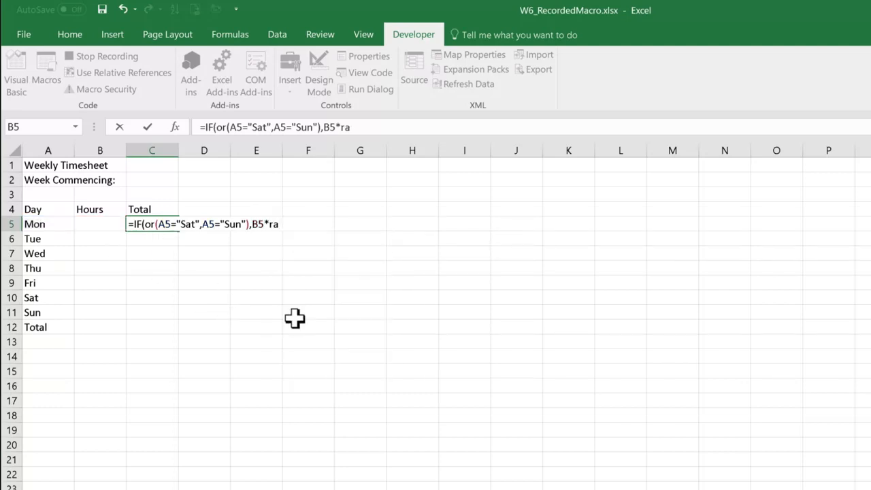
text(*)
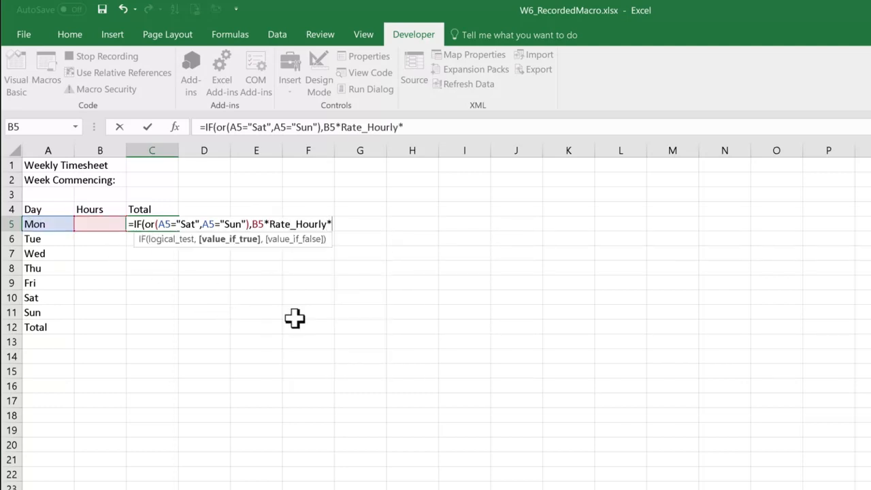
text(1.5,)
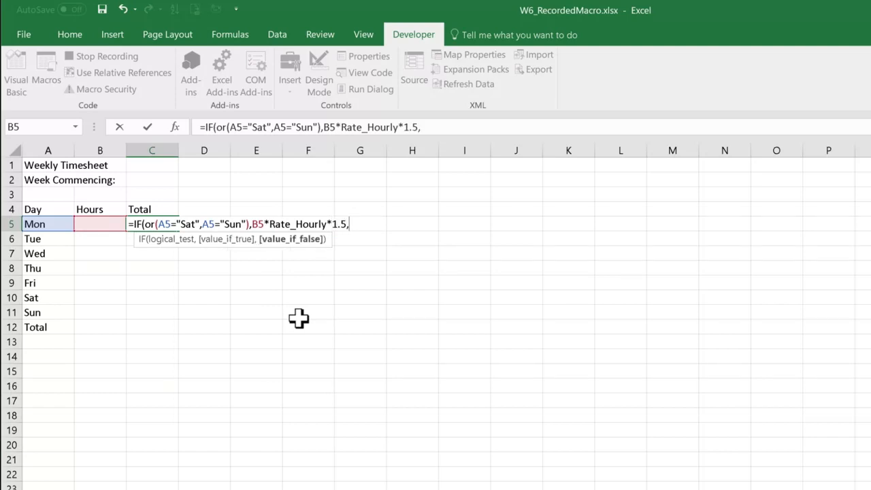
Step: Complete the C5 formula with B5*Rate_Hourly as the value if false
click(104, 224)
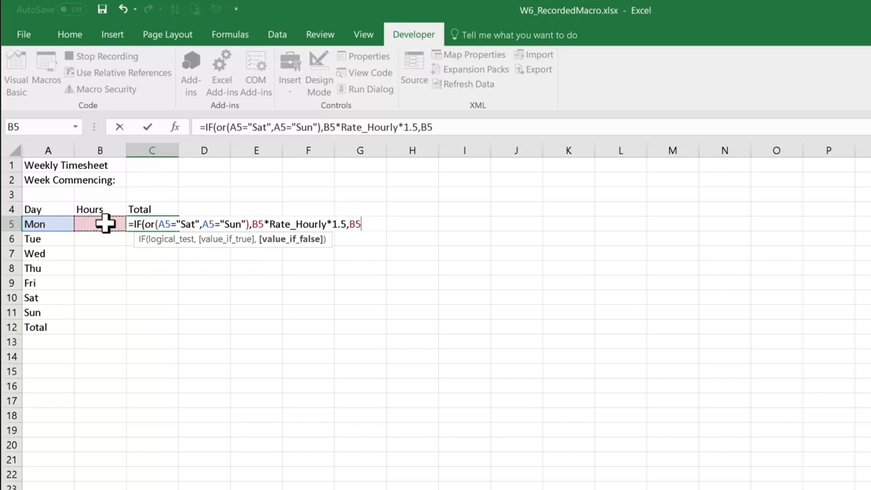
text(*ra)
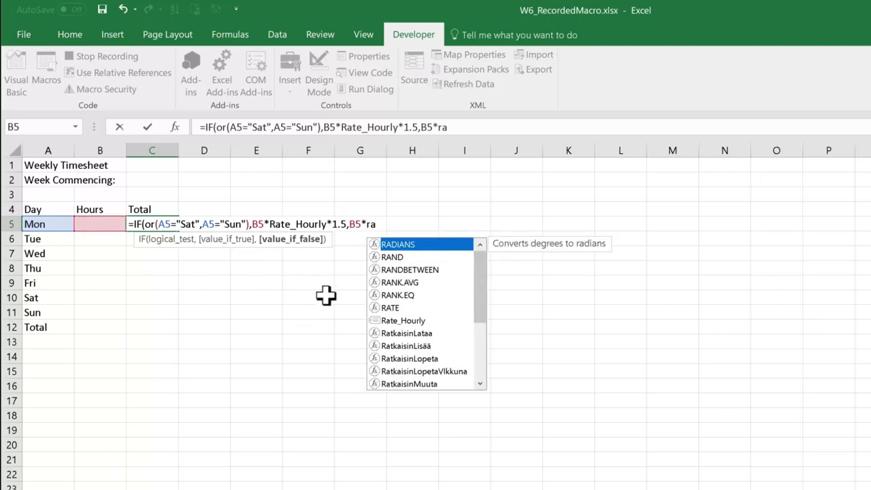
double_click(388, 321)
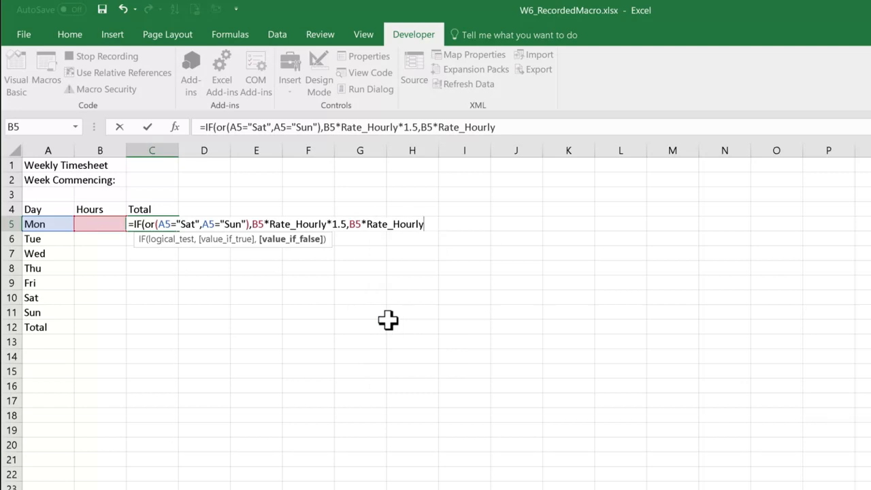
text())
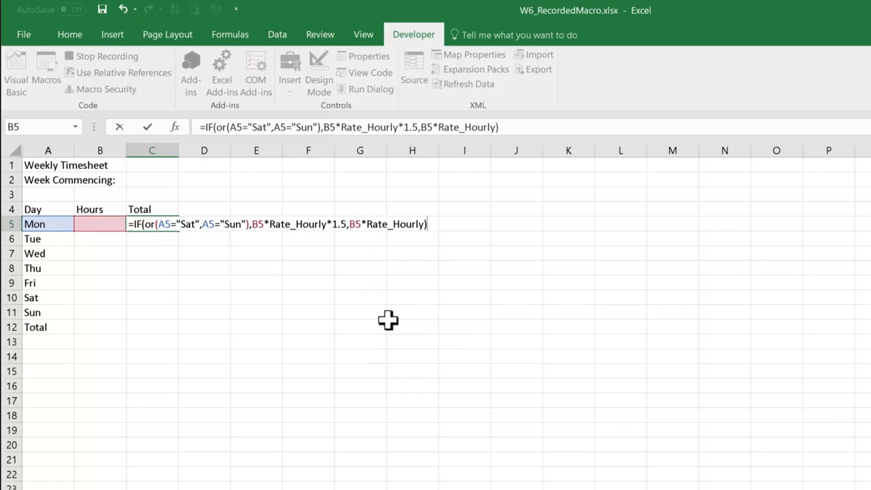
key(Return)
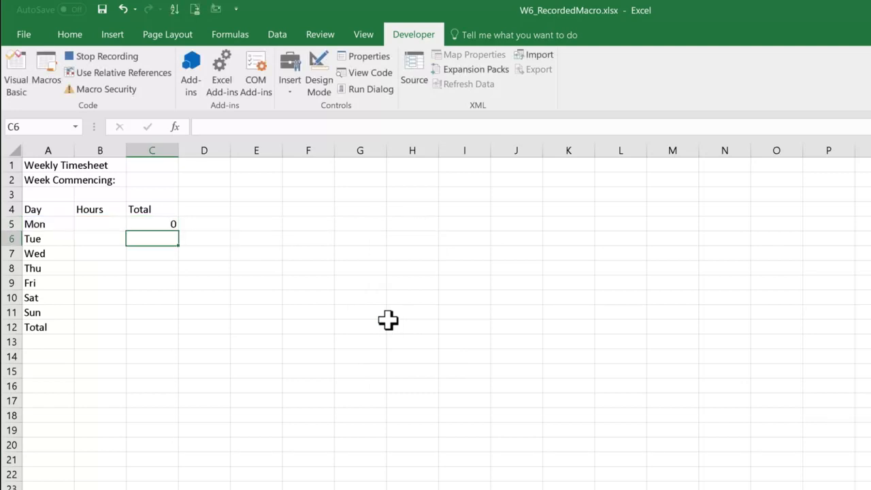
Step: Copy the C5 formula down to C11 and enter =SUM(C5:C11) in cell C12 with AutoSum
click(158, 221)
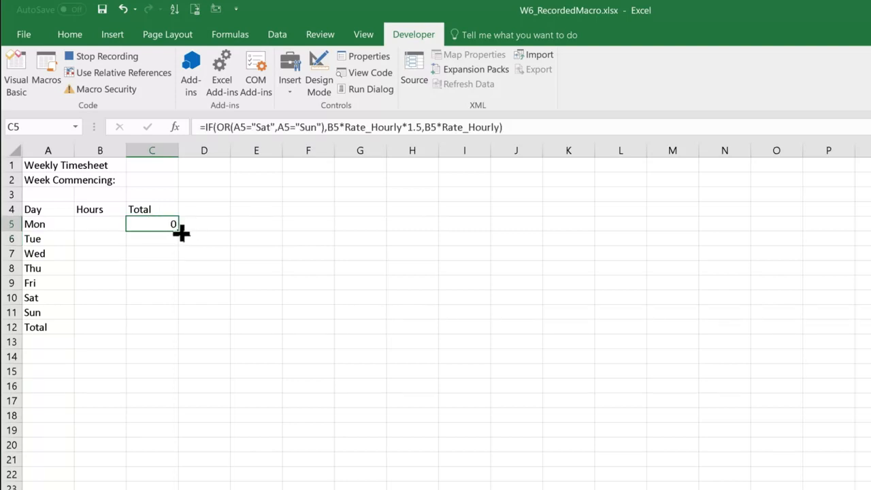
drag(181, 233, 173, 313)
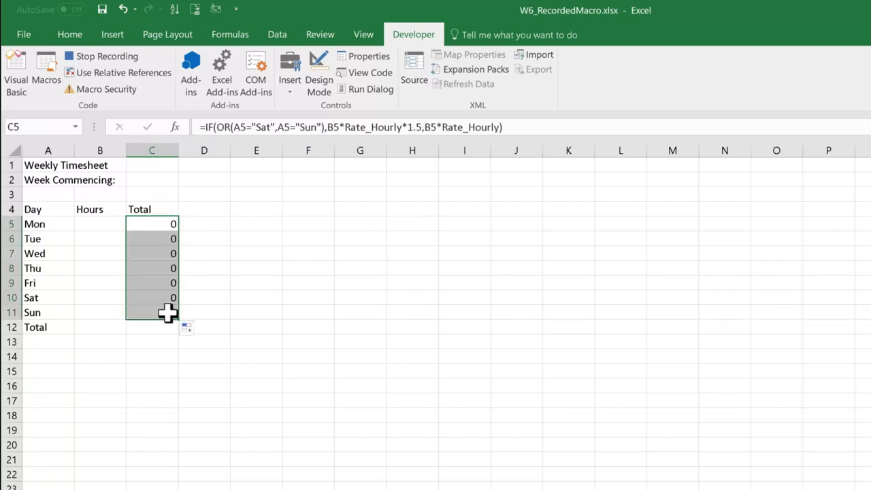
click(167, 329)
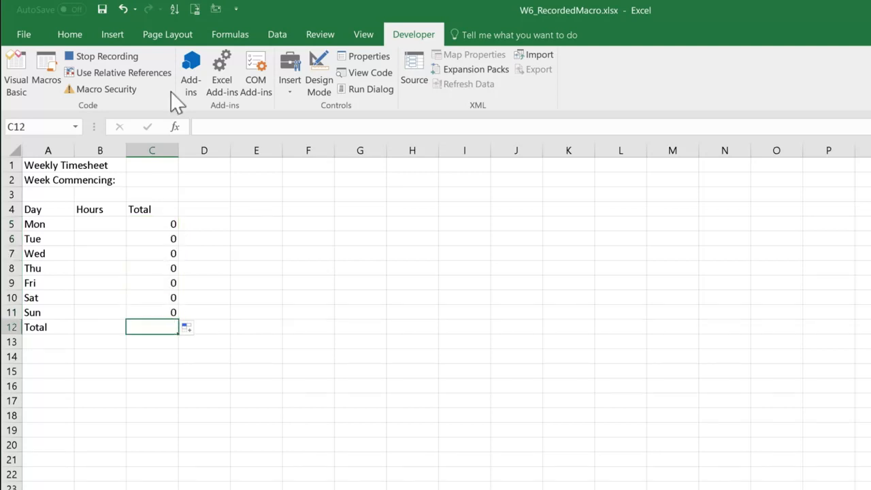
click(60, 34)
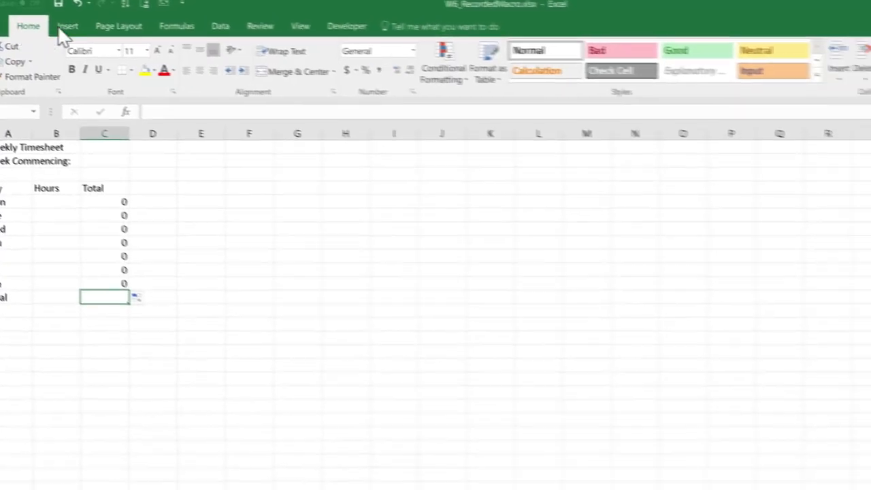
click(870, 58)
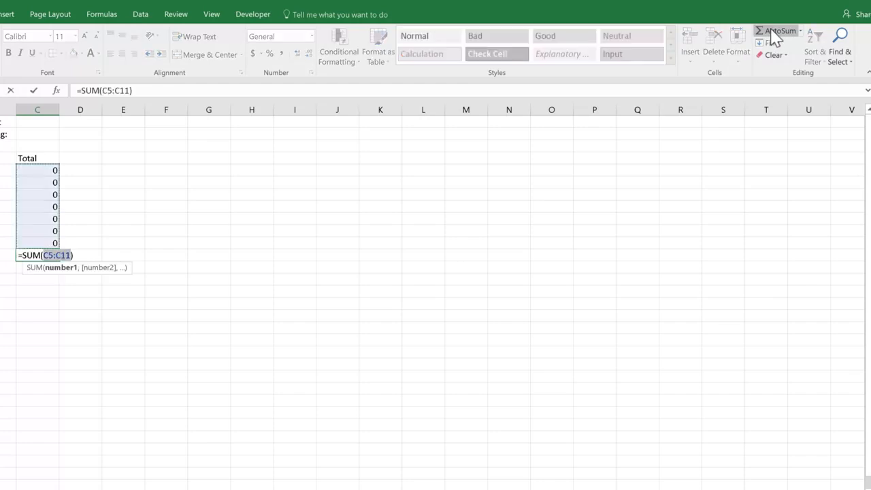
key(Return)
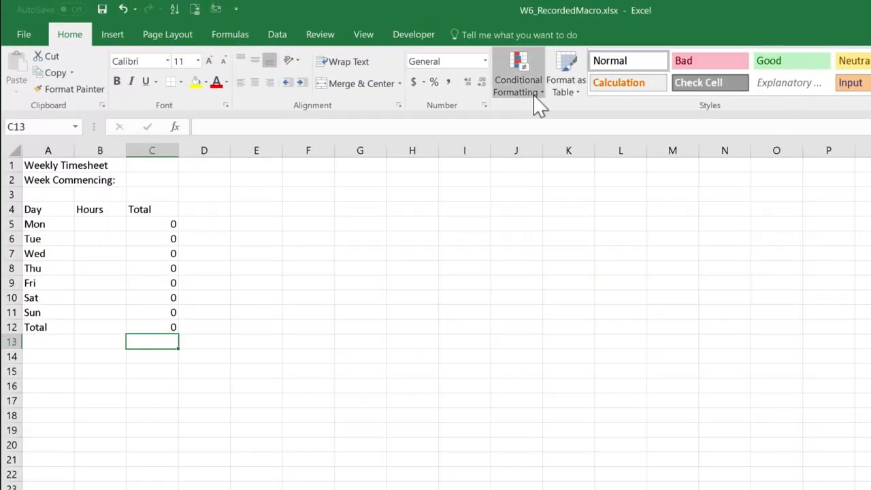
Step: Format the Weekly Timesheet title in A1 with font size 16 and the standard blue font colour
click(56, 168)
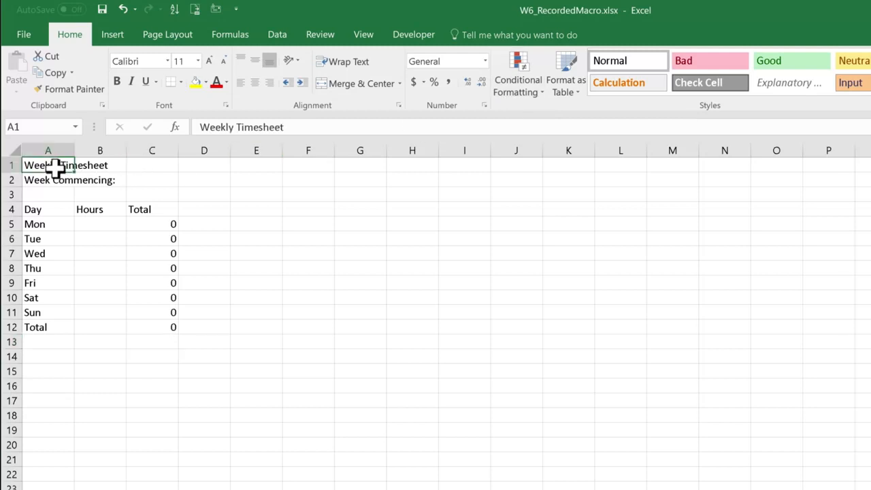
click(198, 61)
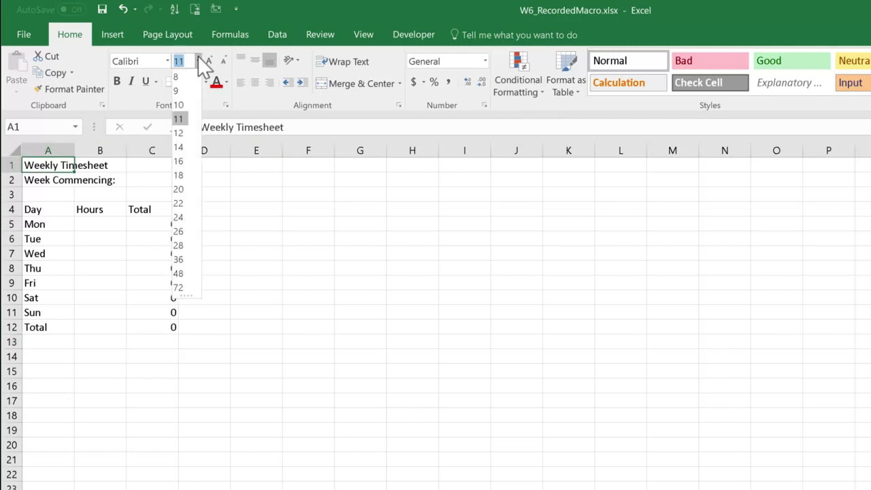
click(182, 162)
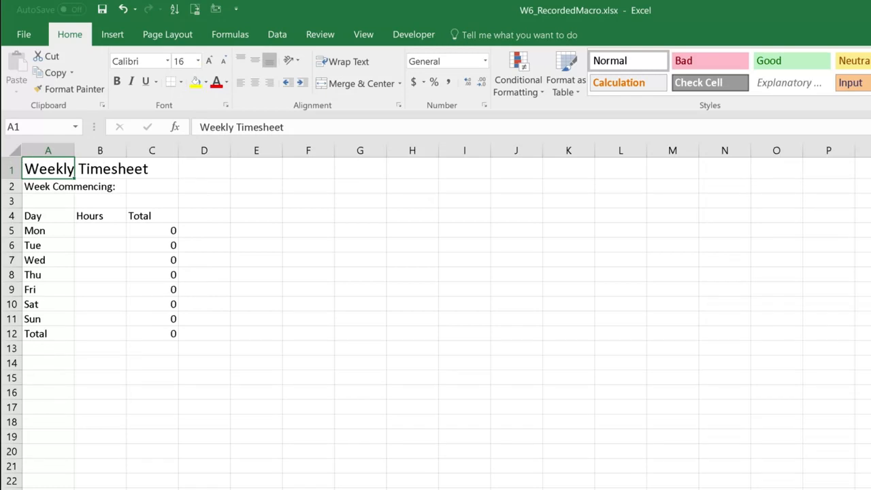
click(227, 87)
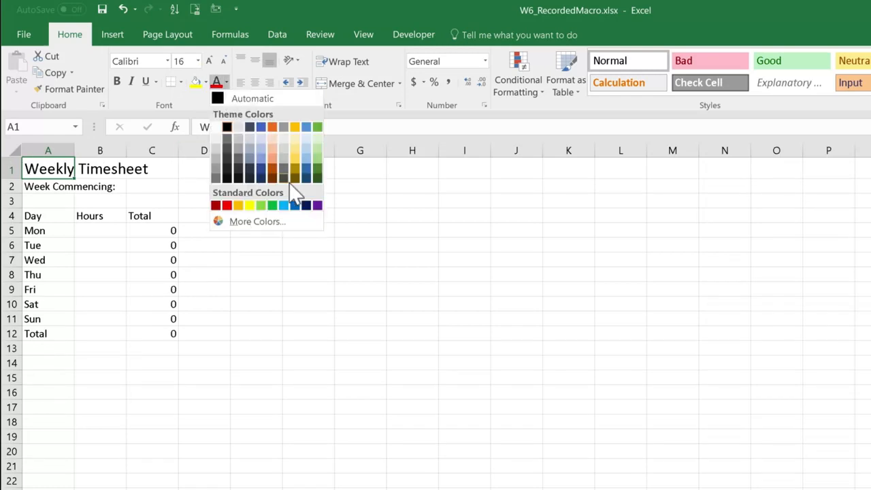
click(296, 205)
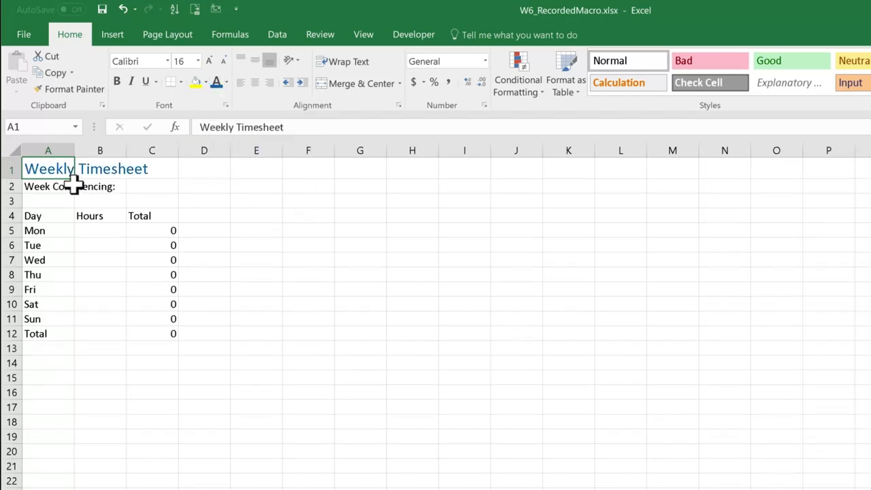
Step: Make the Week Commencing label in A2 and the headings in A4 to C4 bold, and autofit column A
click(53, 187)
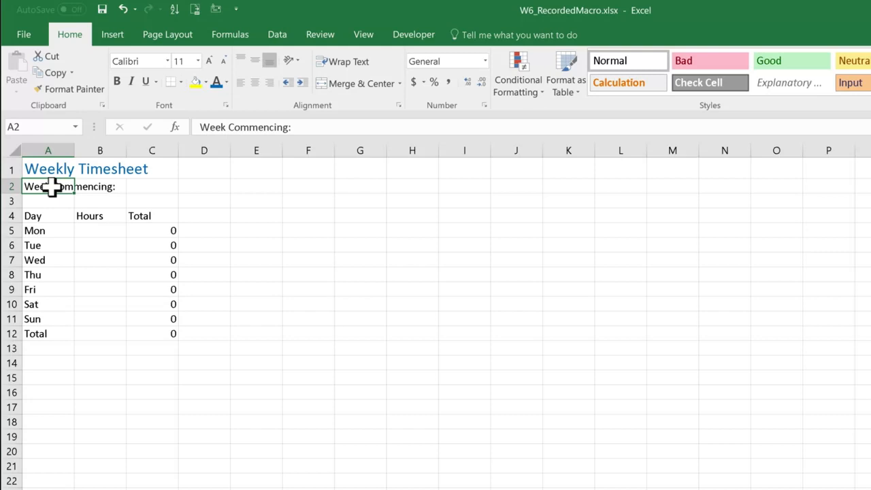
click(117, 82)
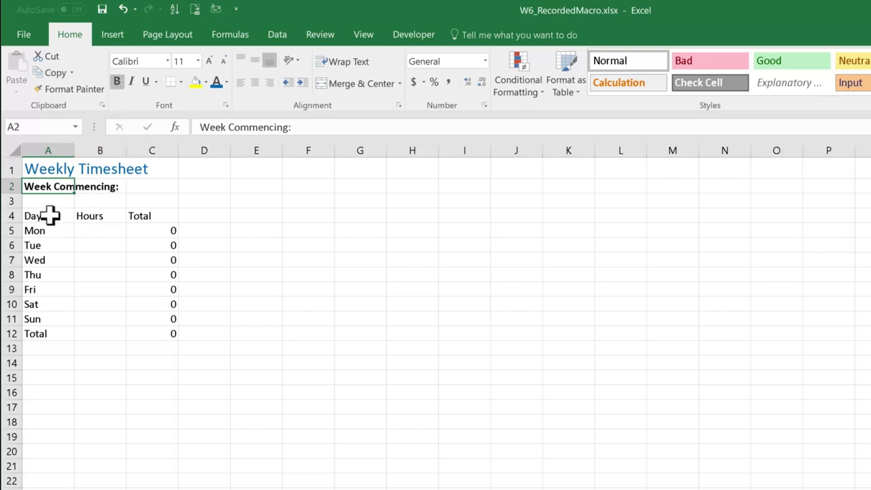
drag(50, 214, 157, 212)
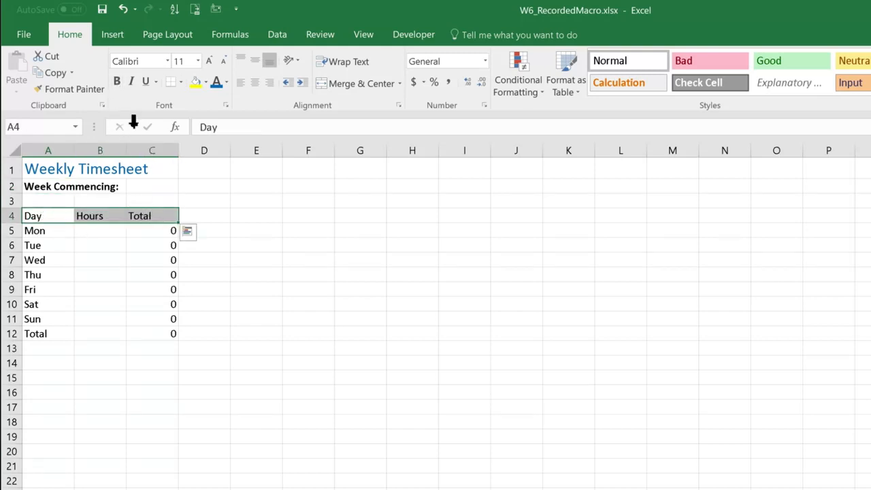
click(118, 83)
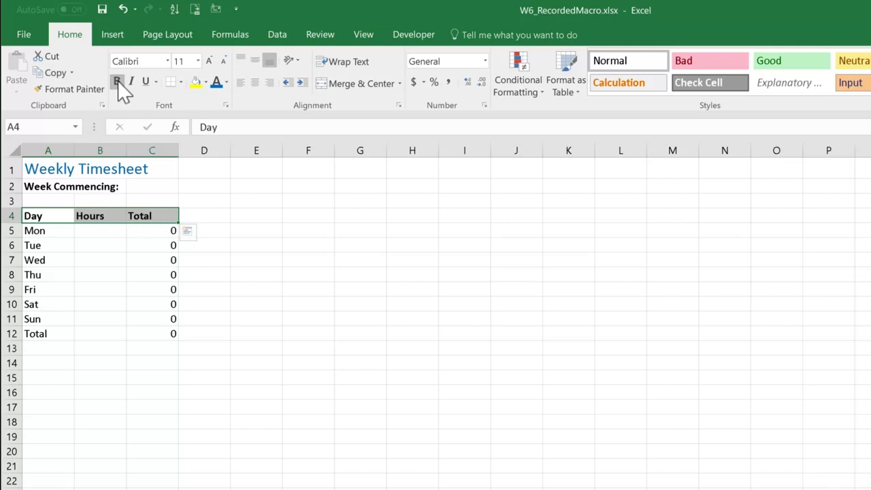
click(70, 145)
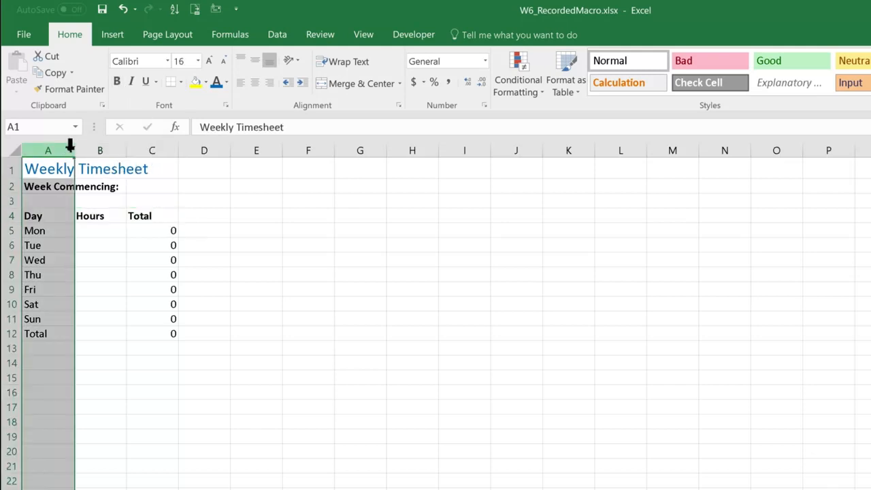
double_click(74, 150)
Step: Apply a top and double bottom border to the Total row, cells A12 to C12
drag(92, 334, 231, 338)
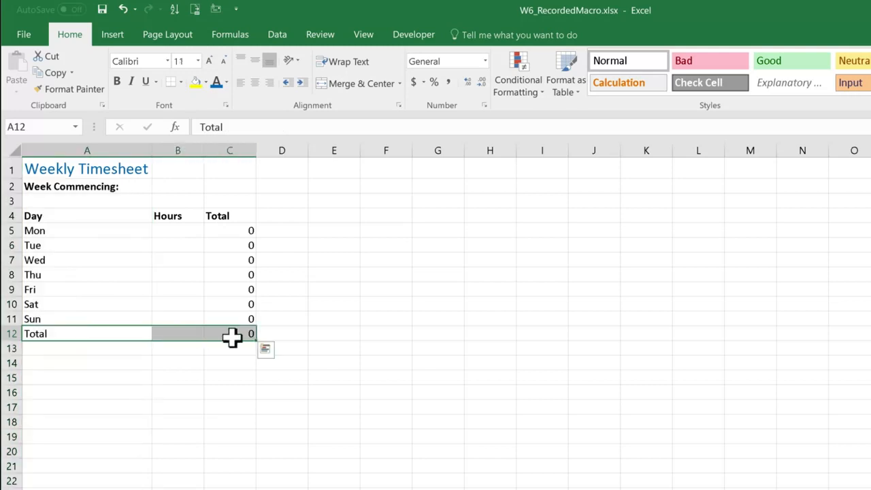
click(181, 82)
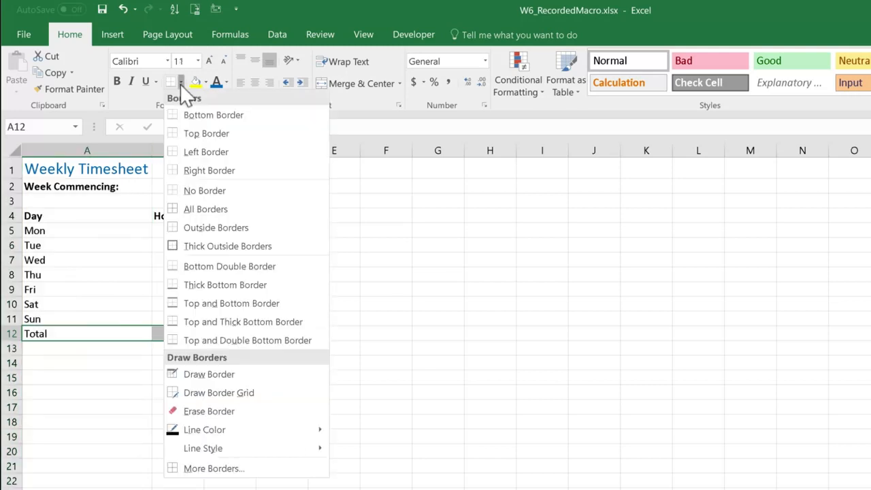
click(211, 341)
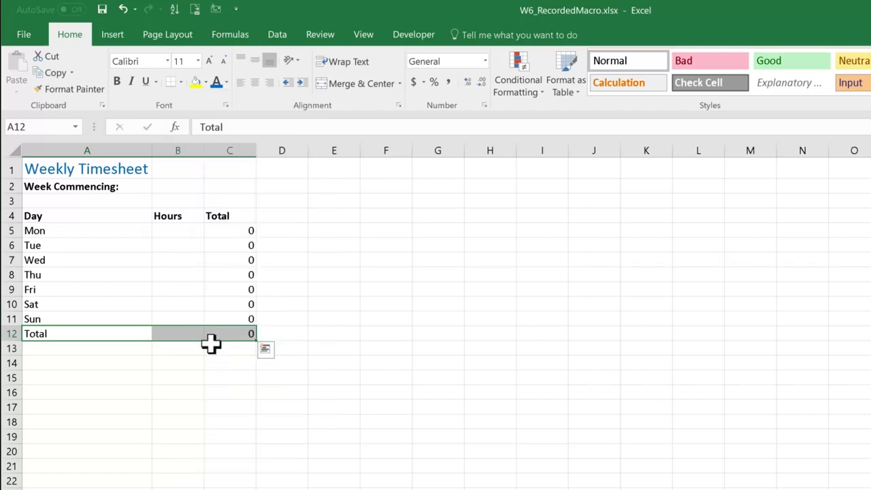
Step: Select cell B5 as the macro's finishing position and stop recording the macro
click(182, 232)
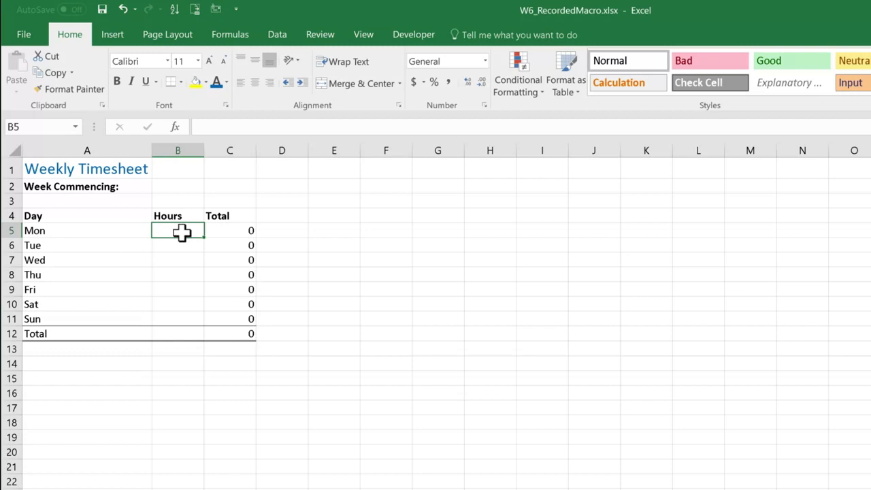
click(418, 36)
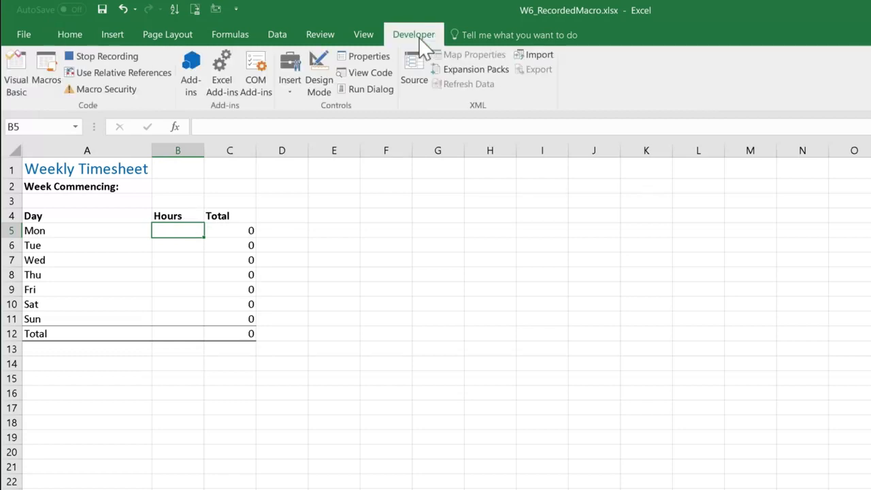
click(119, 57)
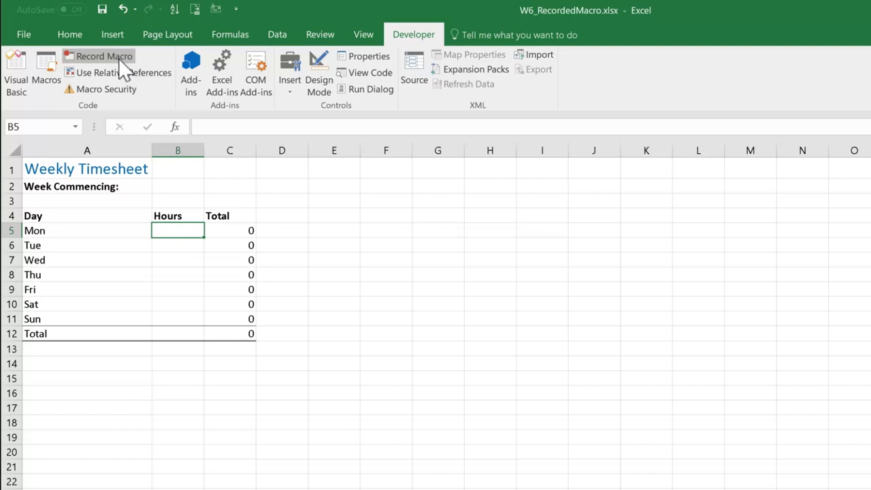
Step: Save the workbook W6_RecordedMacro in the _Excel Essentials folder as an Excel Macro-Enabled Workbook (*.xlsm), declining the macro-free format
click(102, 10)
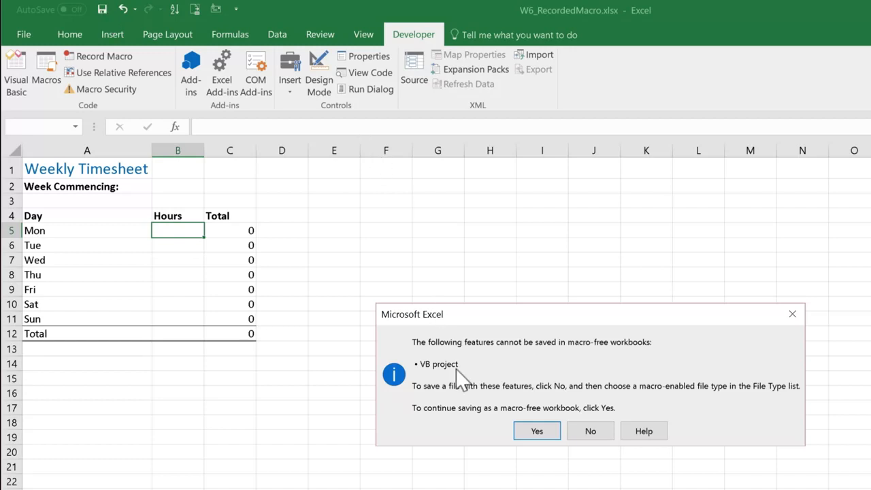
click(591, 432)
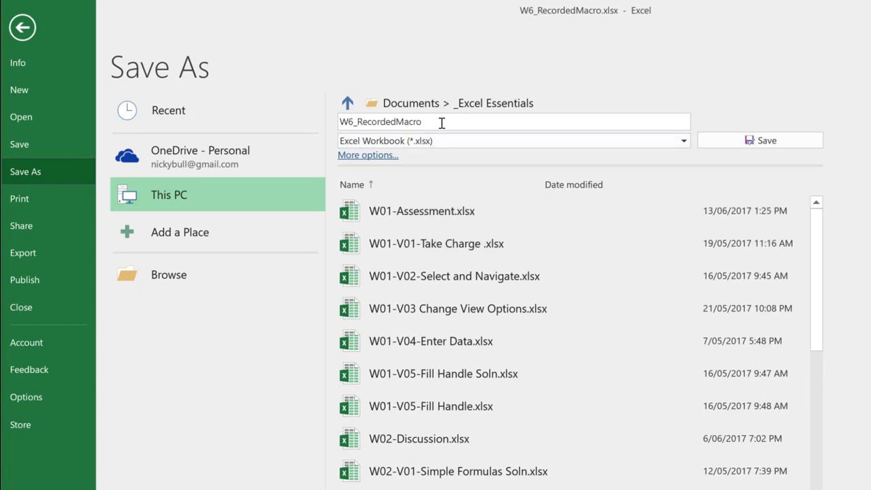
click(683, 139)
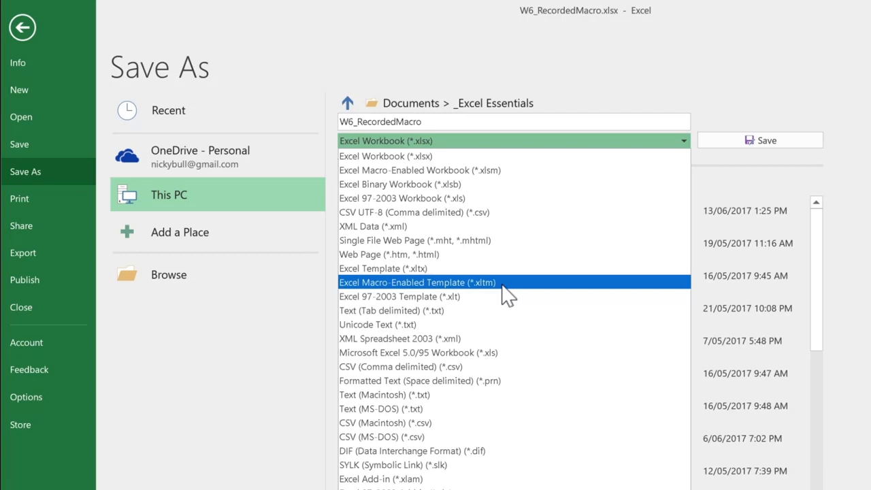
click(523, 172)
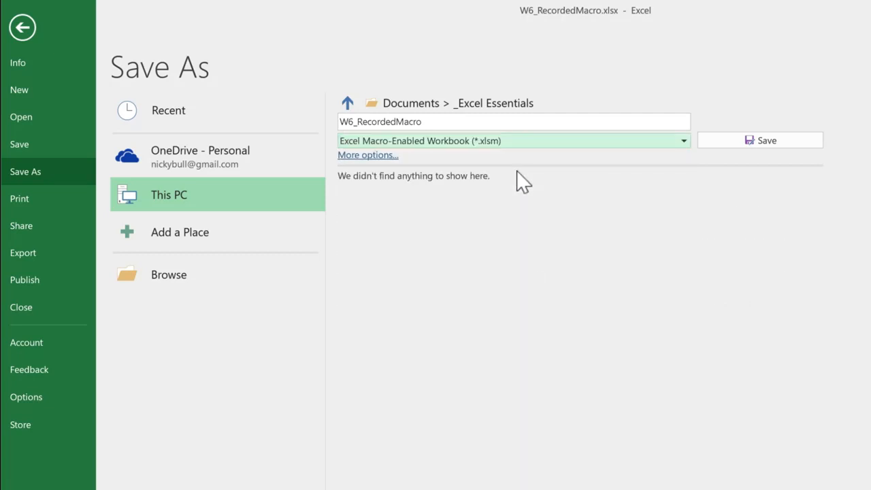
click(767, 140)
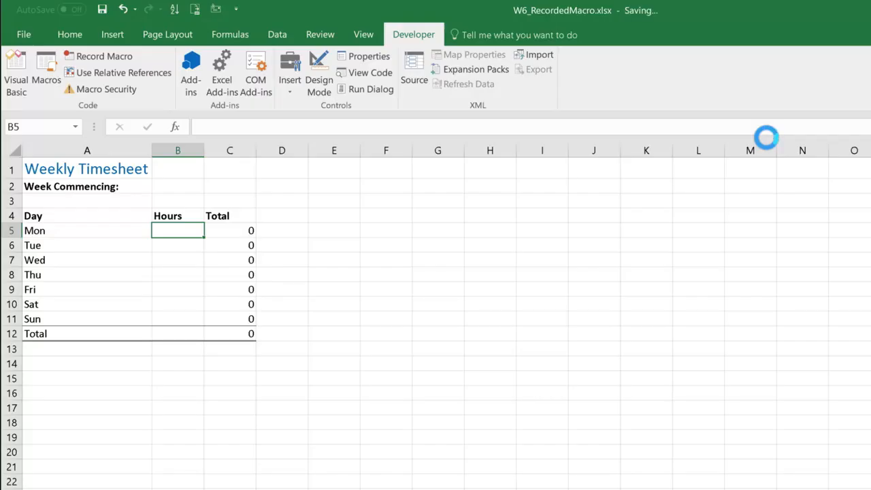